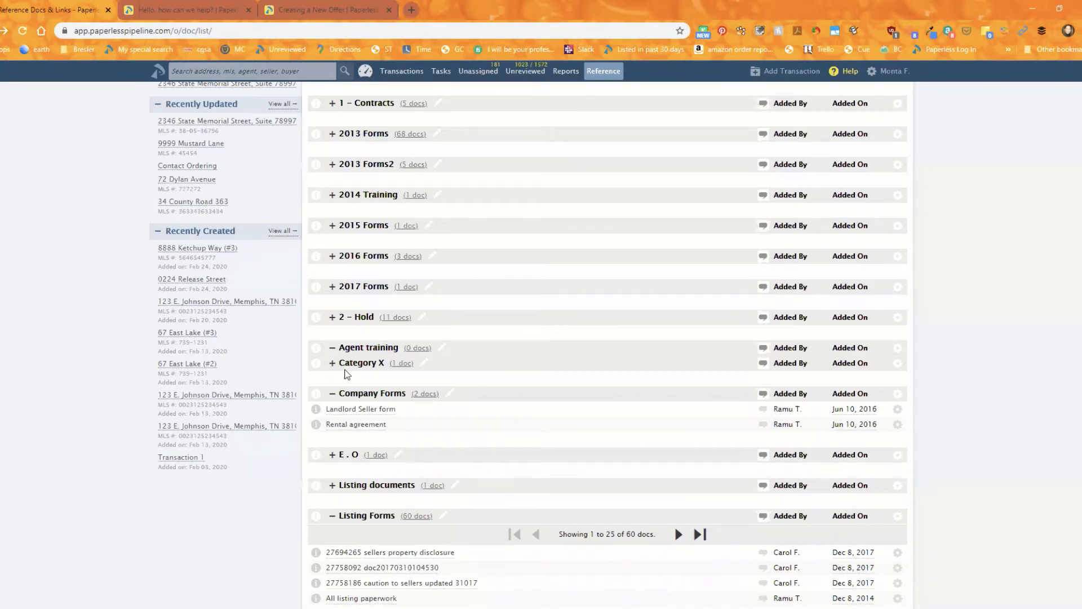
# Expand the 00 - Paperless Pipeline Agent Training category and start adding a reference link.
pyautogui.scroll(3, 345, 374)
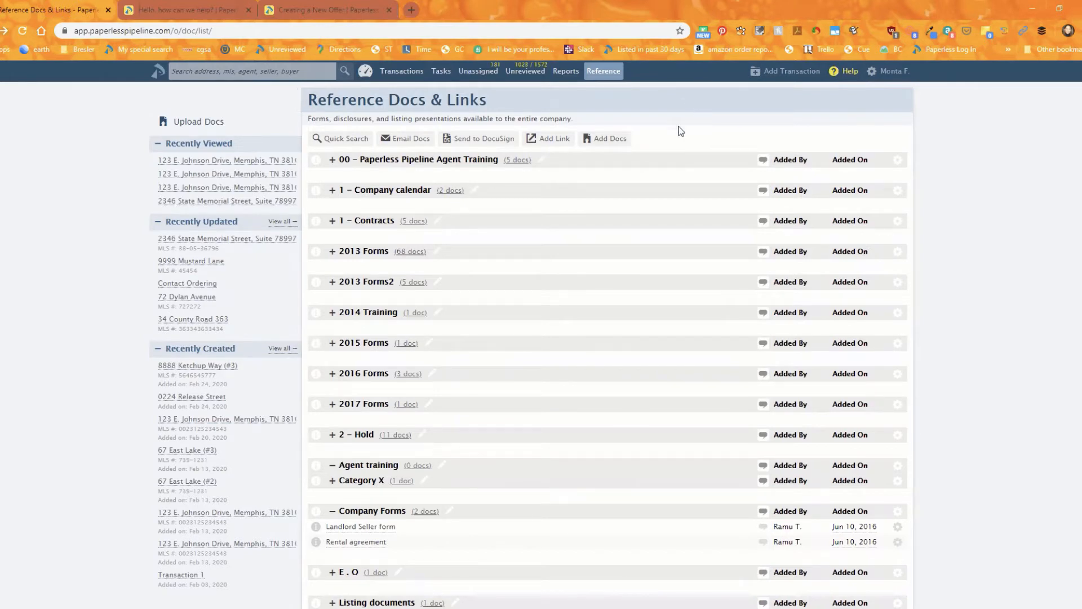
pyautogui.click(412, 162)
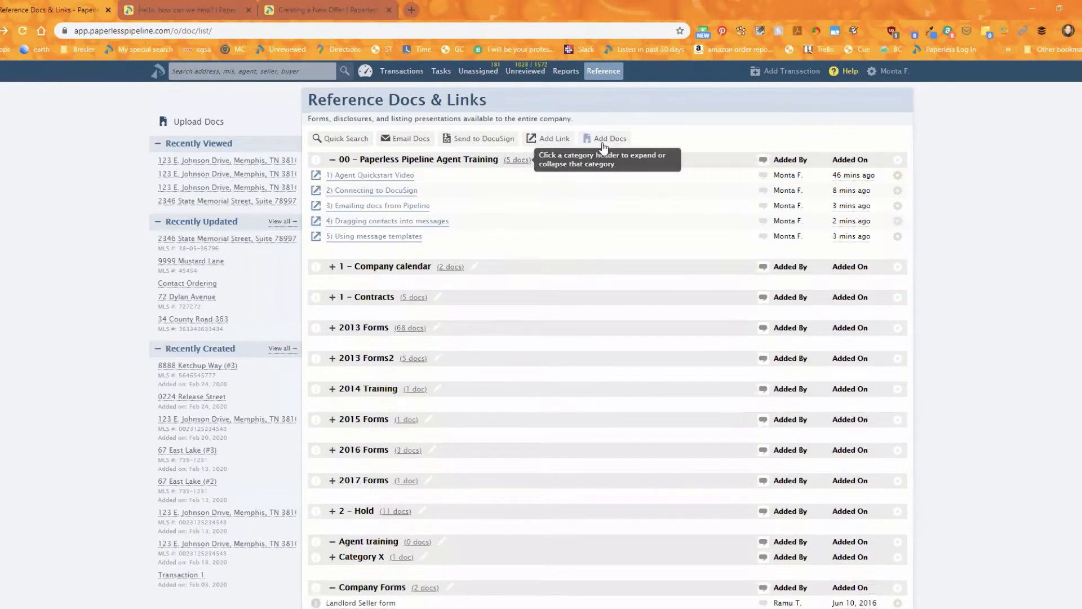
pyautogui.click(545, 144)
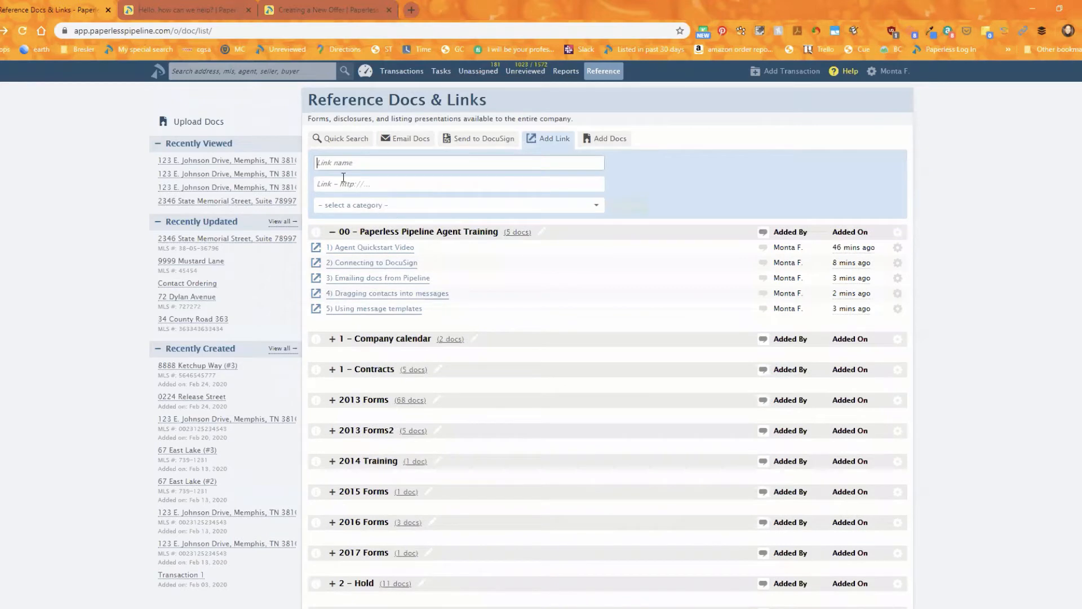
# Enter "New cate" as a new category for the link.
pyautogui.click(357, 207)
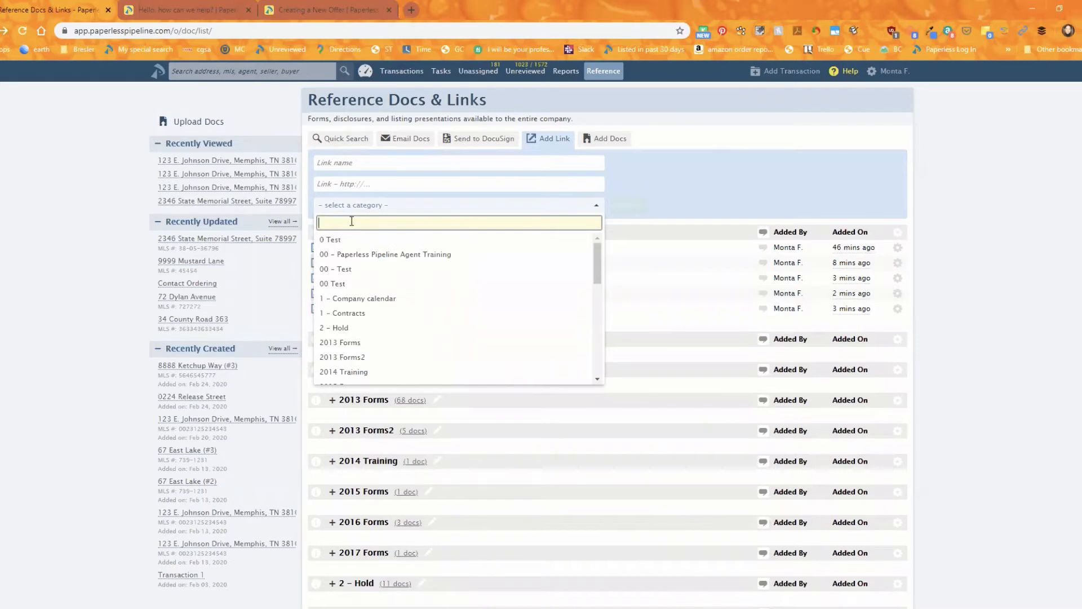
pyautogui.write('New categ')
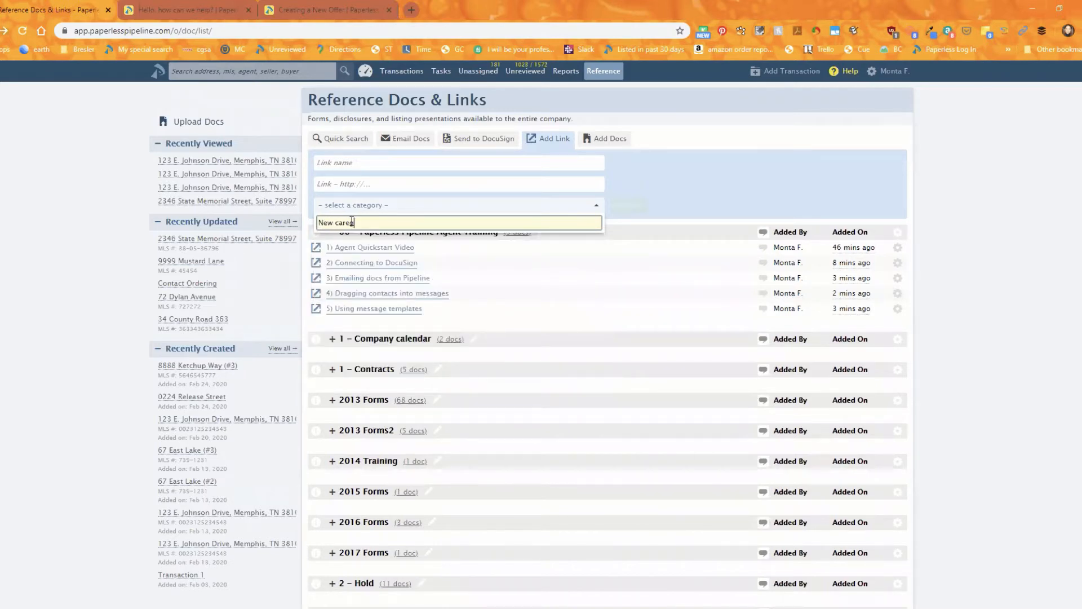
pyautogui.press('BackSpace')
pyautogui.press('BackSpace')
pyautogui.write('te')
pyautogui.click(709, 195)
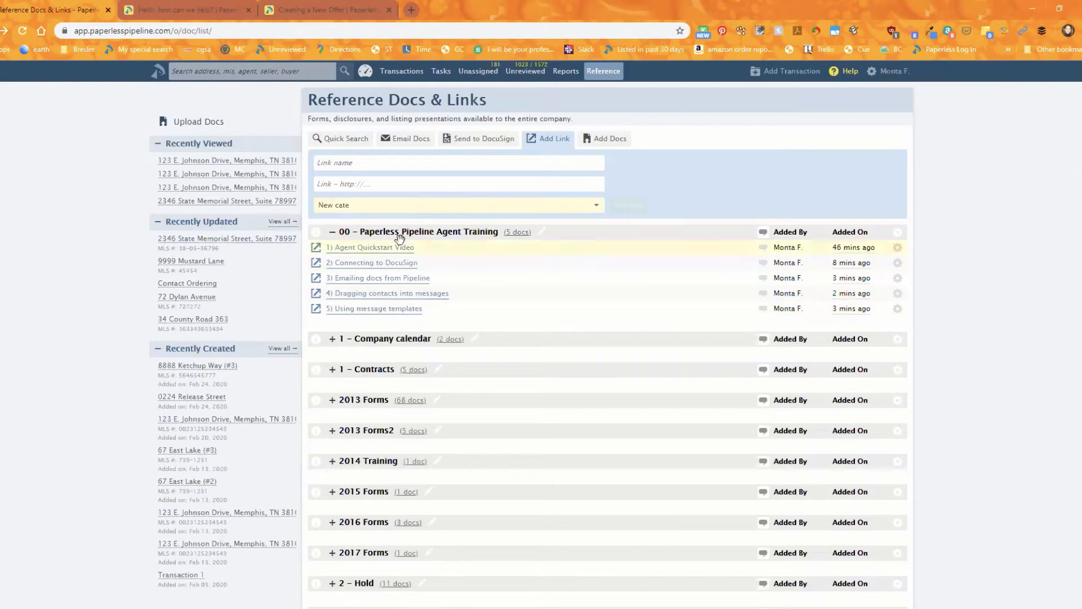
# View the Agent Quick-Start Video article under Agent & General Help on the help site, and return to Reference Docs & Links.
pyautogui.click(205, 8)
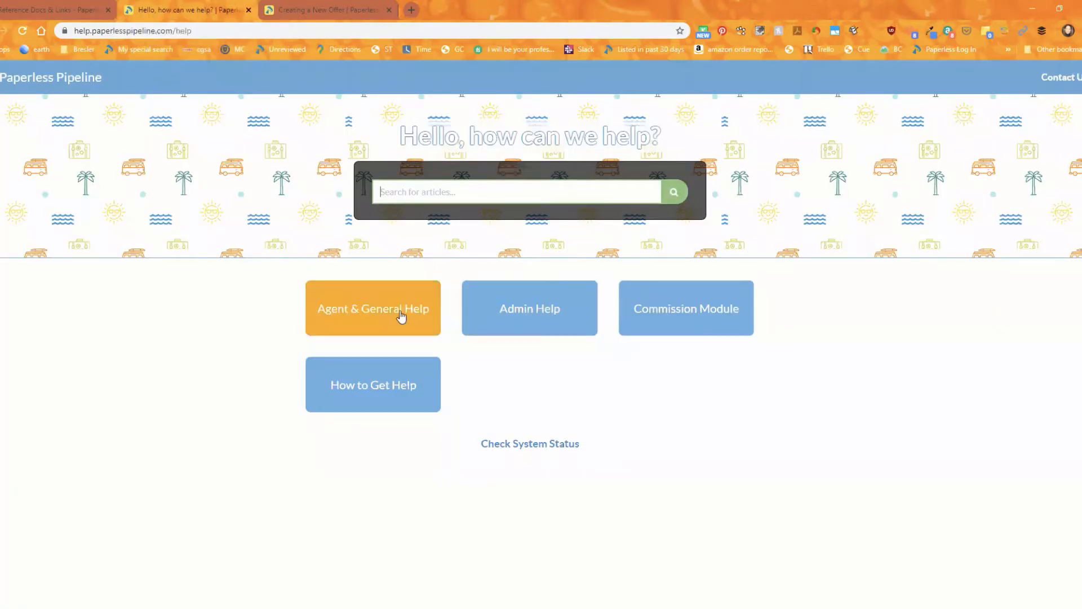
pyautogui.click(367, 313)
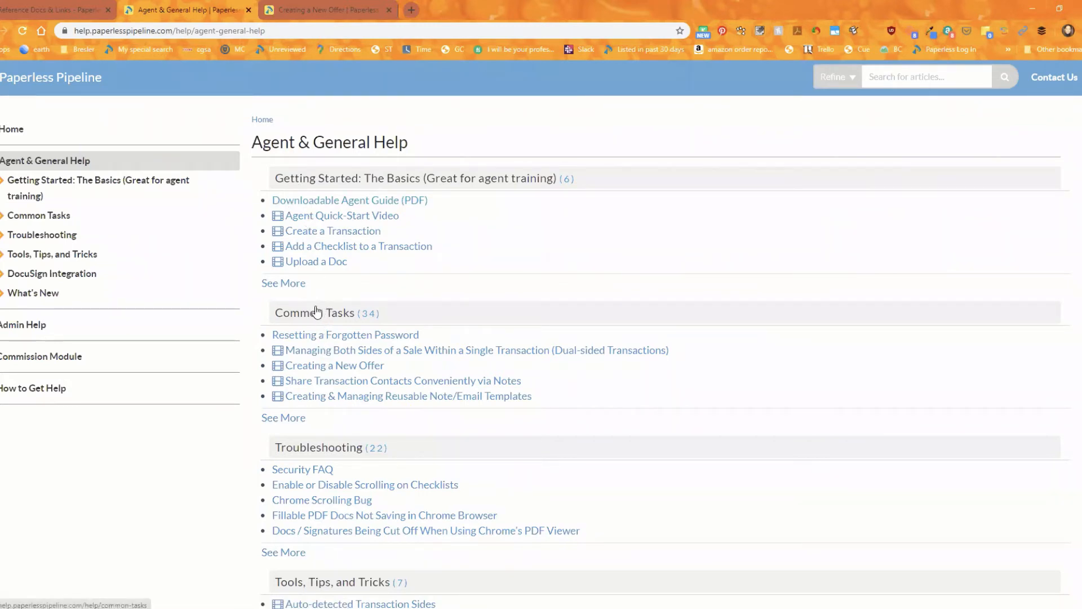
pyautogui.click(327, 216)
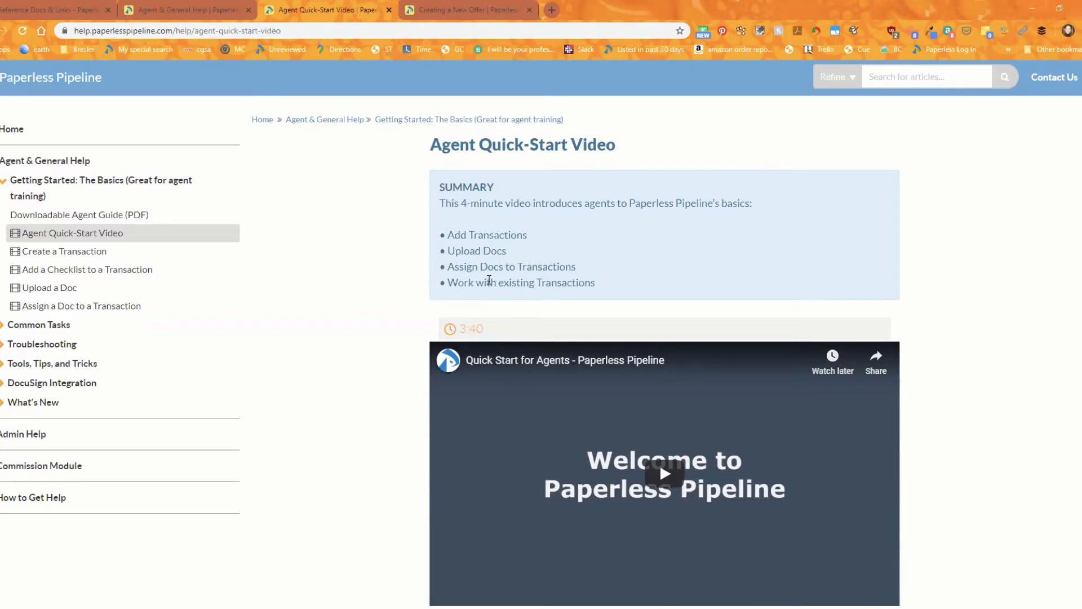
pyautogui.click(191, 11)
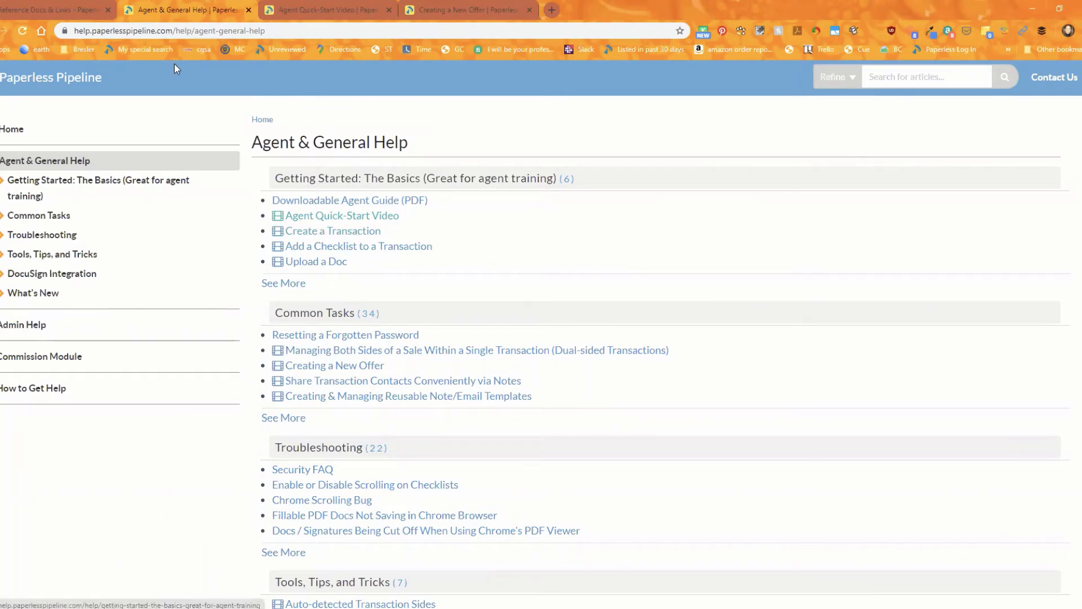
pyautogui.click(49, 8)
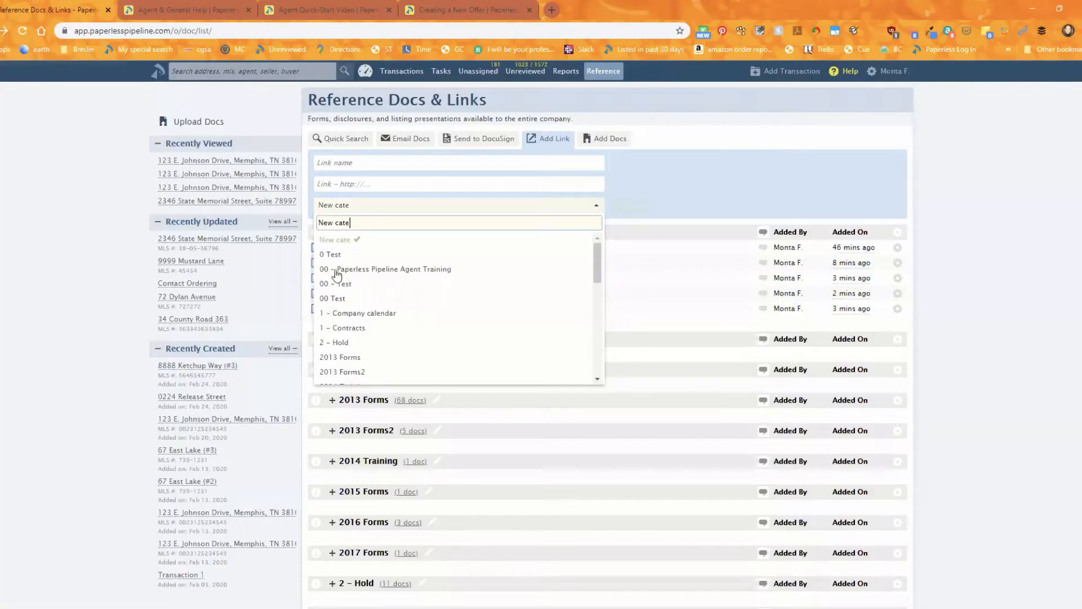
pyautogui.click(648, 177)
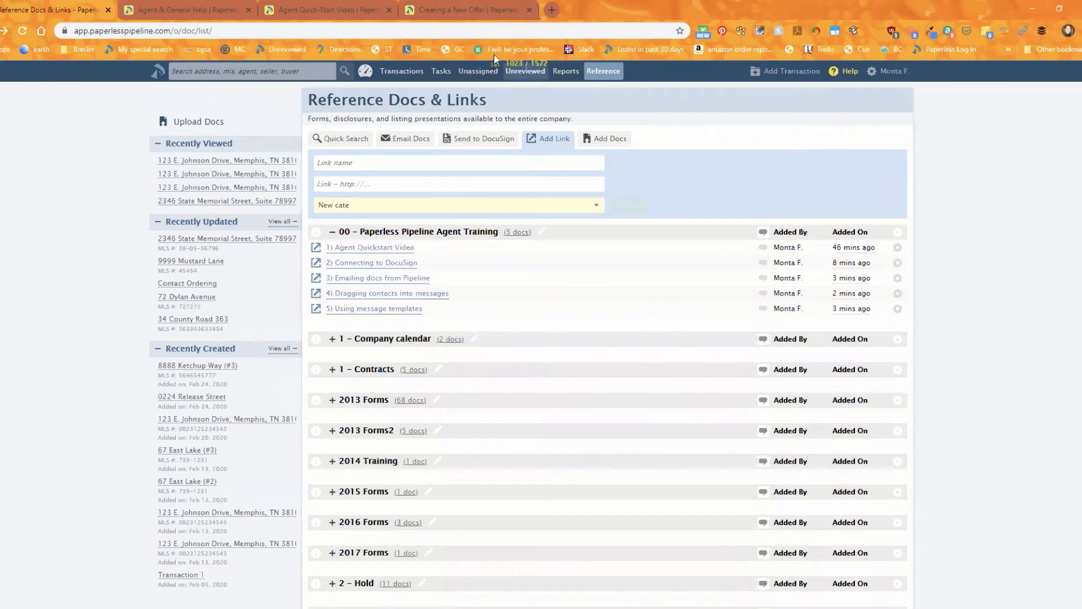
# Copy the web address of the Creating a New Offer help article.
pyautogui.click(452, 9)
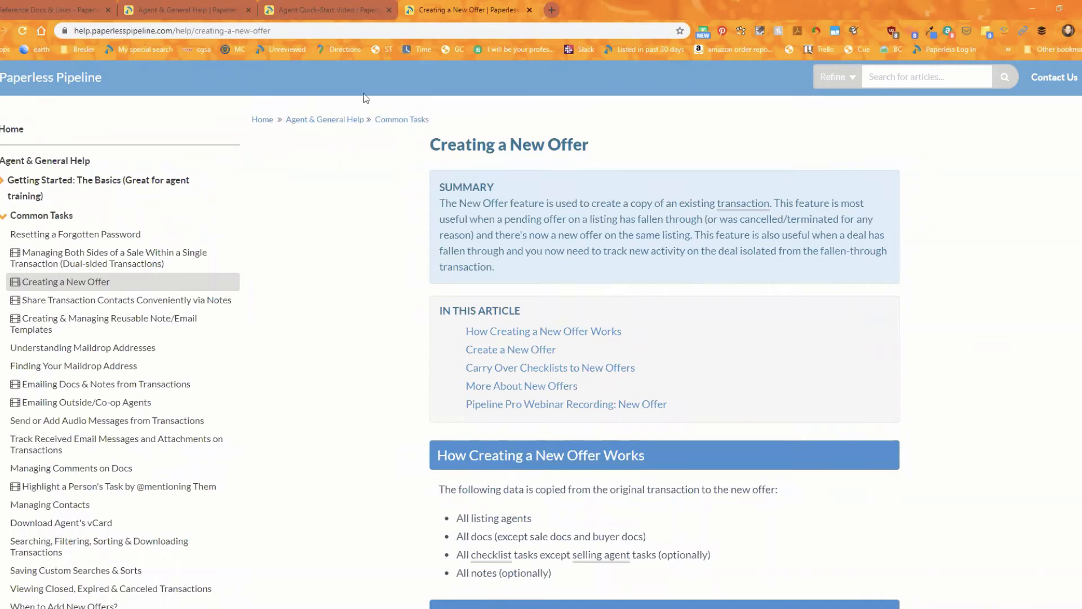
pyautogui.click(184, 29)
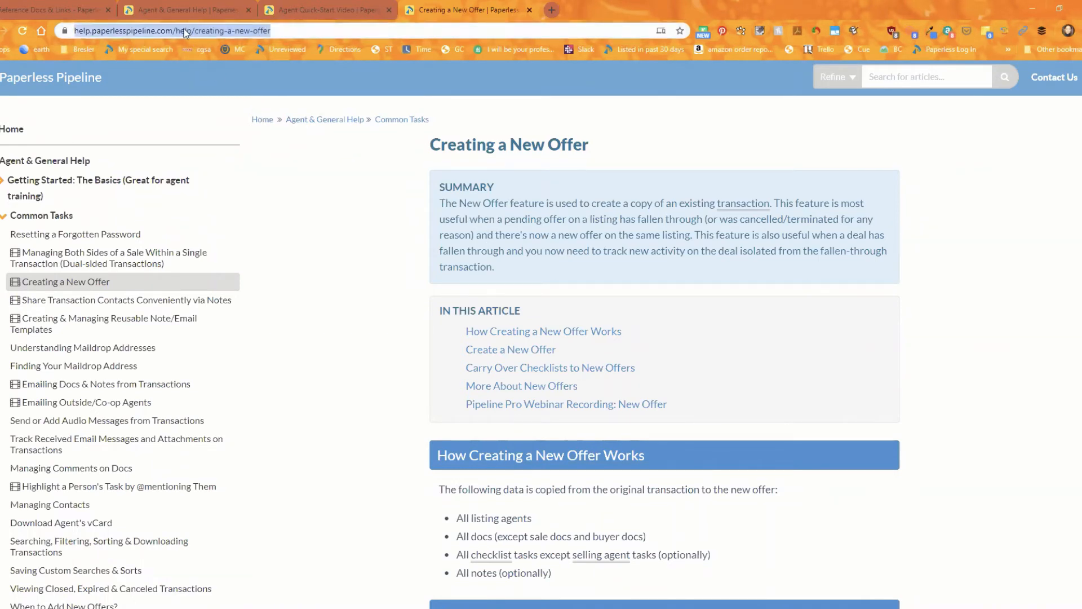
pyautogui.rightClick(184, 29)
pyautogui.click(215, 111)
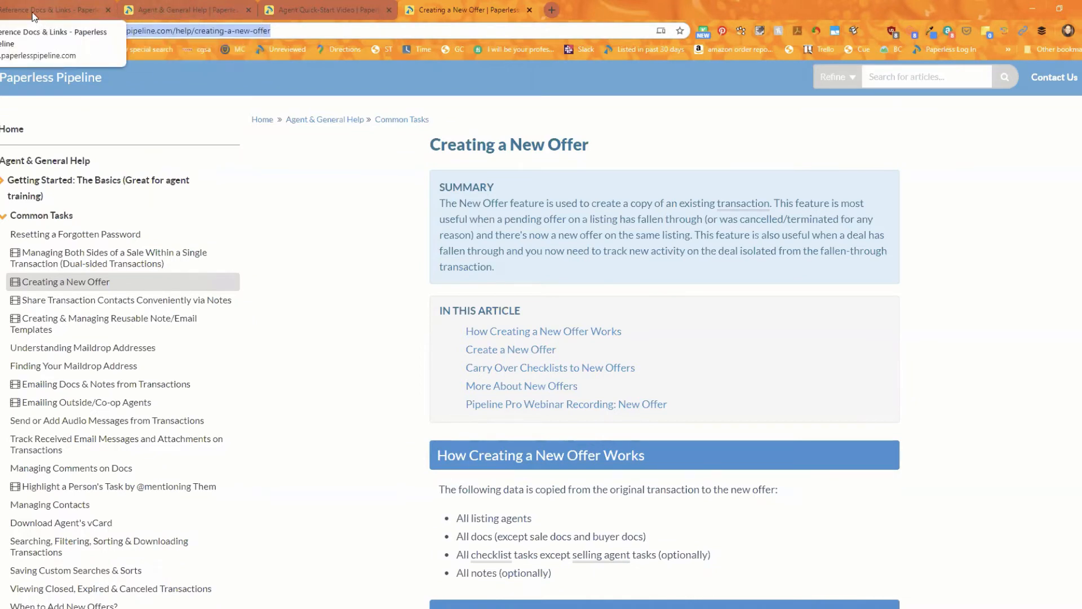
# Add a reference link named "Creating New Offer" with the copied address to the 00 - Paperless Pipeline Agent Training category.
pyautogui.click(56, 10)
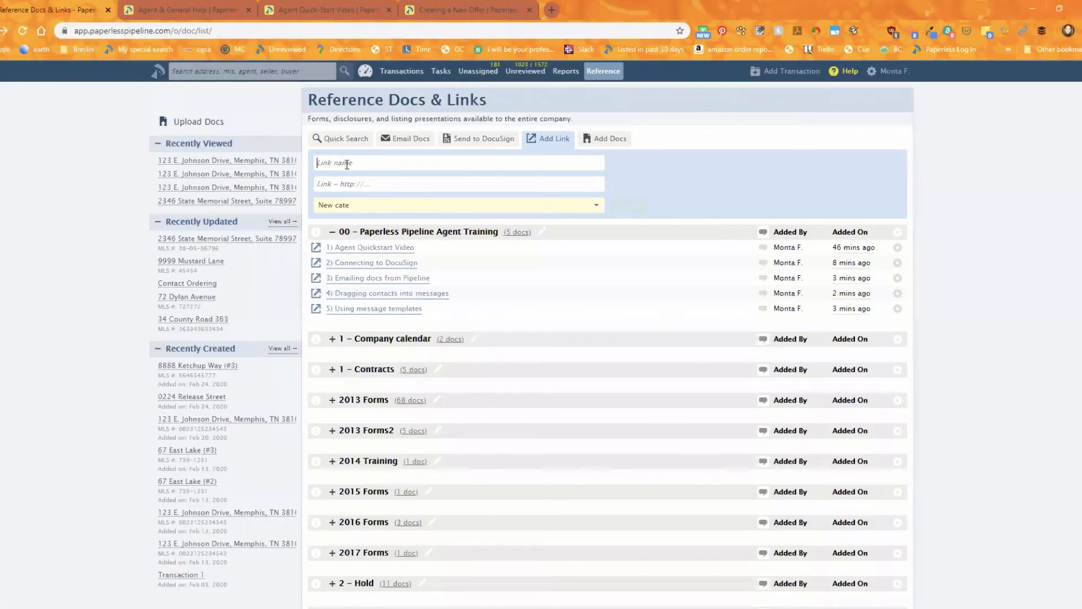
pyautogui.write('Creating New Offer')
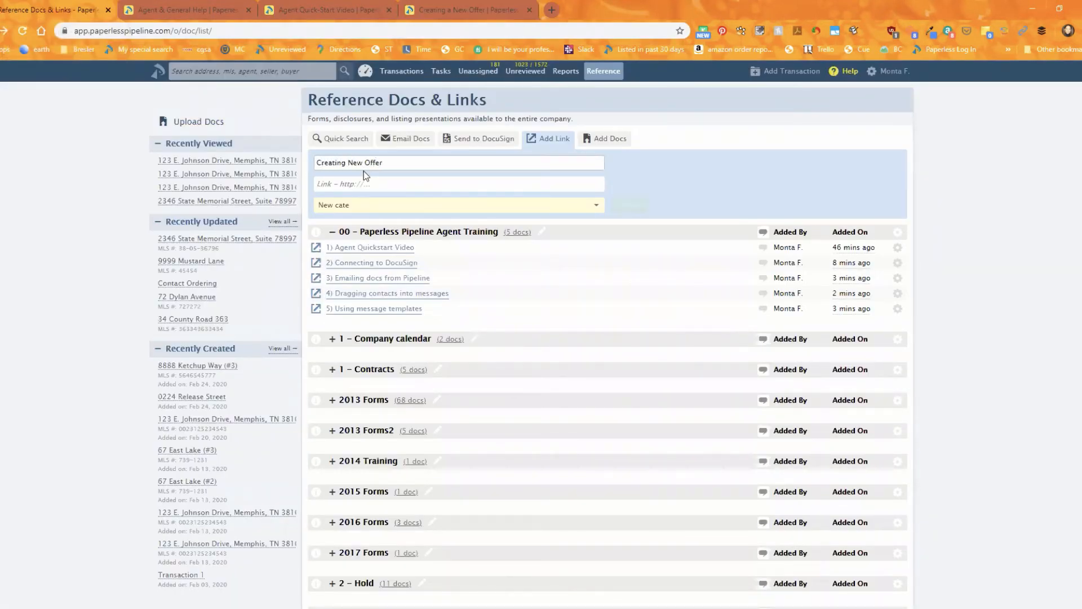
pyautogui.click(359, 187)
pyautogui.hotkey('ctrl', 'v')
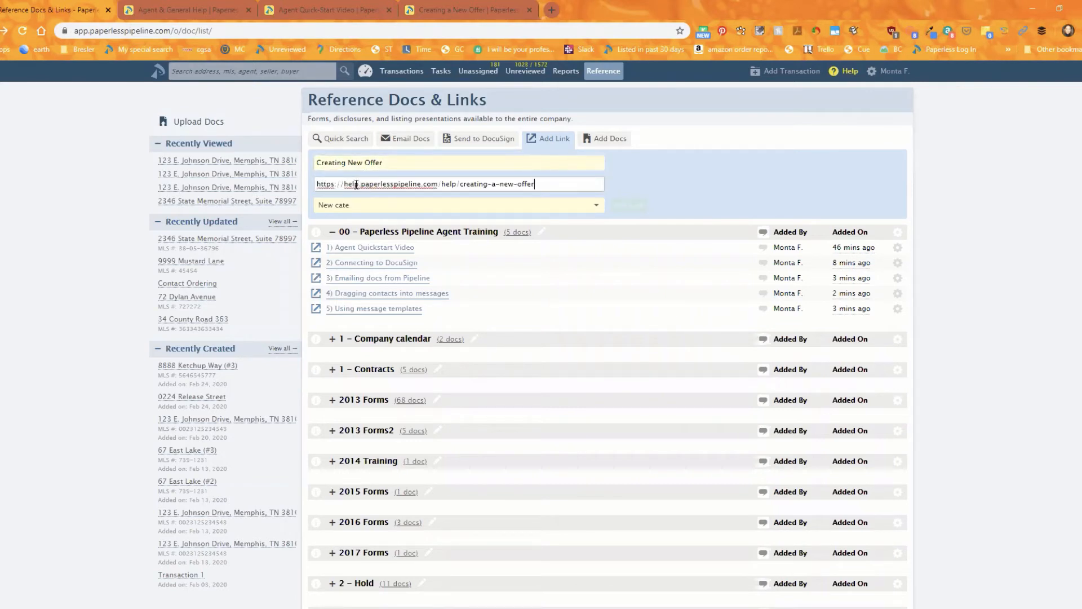
pyautogui.click(361, 209)
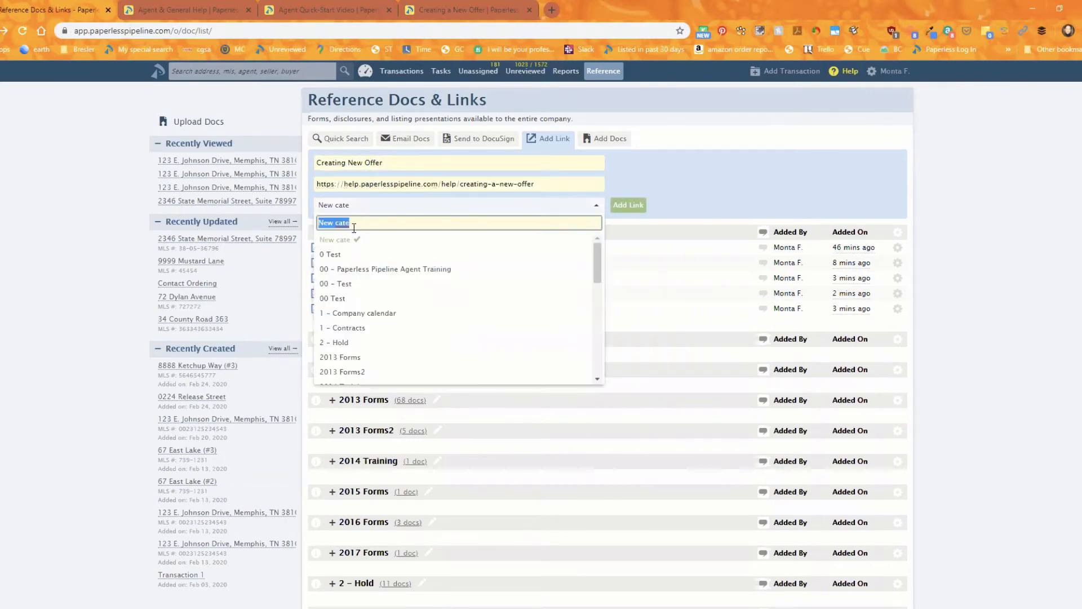
pyautogui.click(379, 274)
pyautogui.click(627, 205)
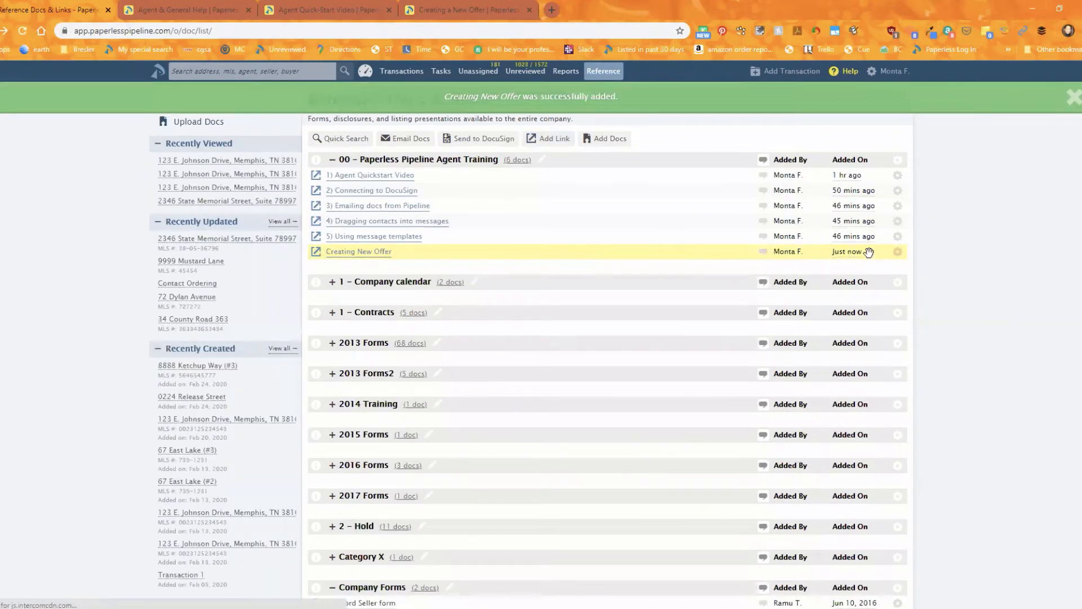
# Rename the Creating New Offer link to "6) Creating New Offer".
pyautogui.click(898, 252)
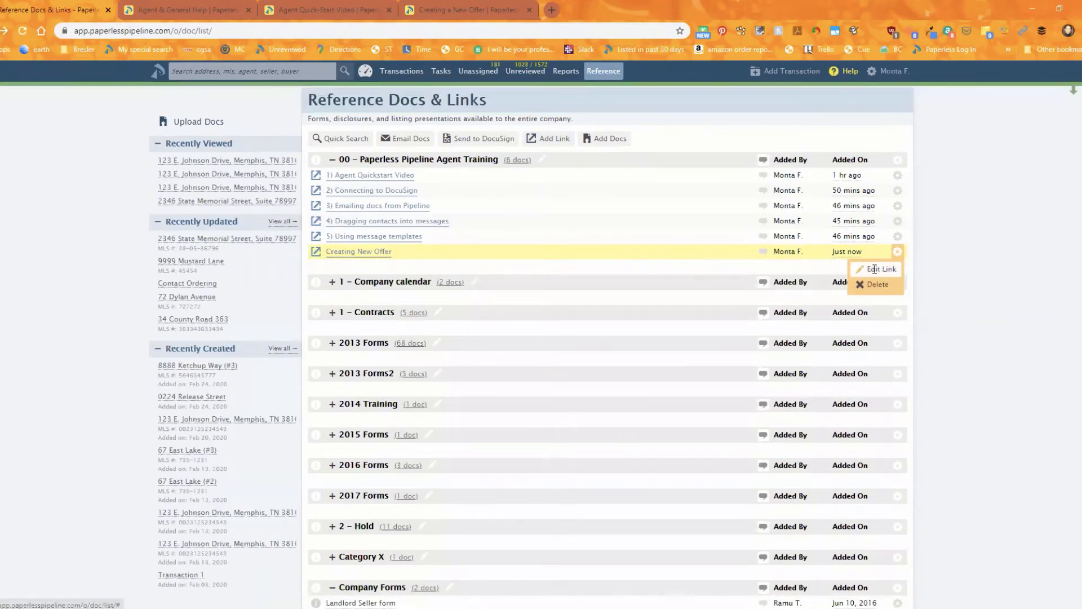
pyautogui.click(879, 284)
pyautogui.press('Home')
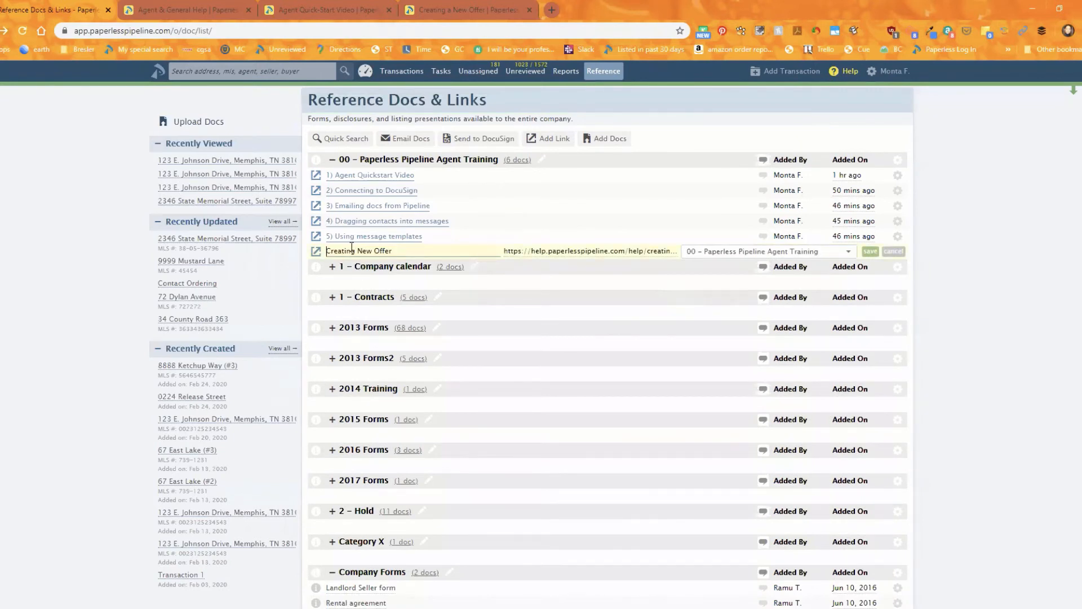
pyautogui.write('6)')
pyautogui.click(870, 251)
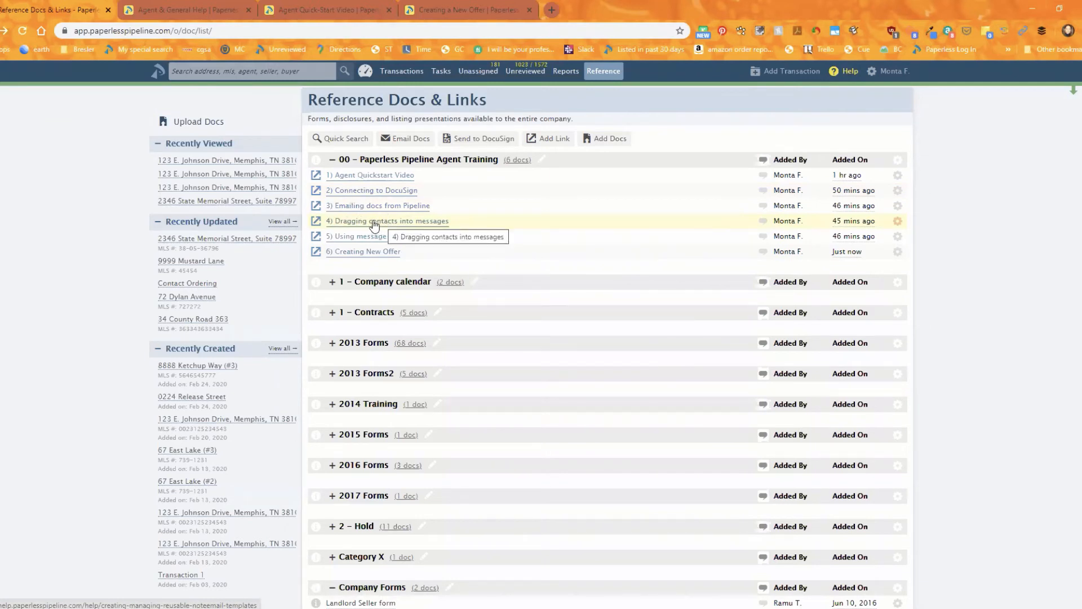
# Rearrange the agent training links by moving links 4 and 6 higher in the list, and restore their numerical order.
pyautogui.moveTo(370, 223); pyautogui.dragTo(395, 193)
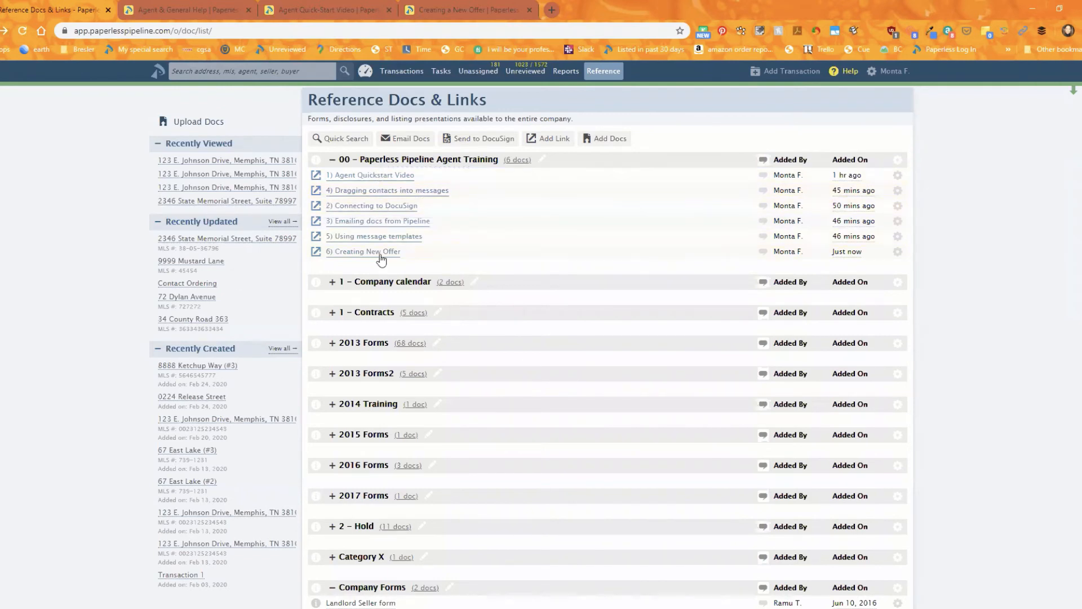
pyautogui.moveTo(366, 251); pyautogui.dragTo(368, 221)
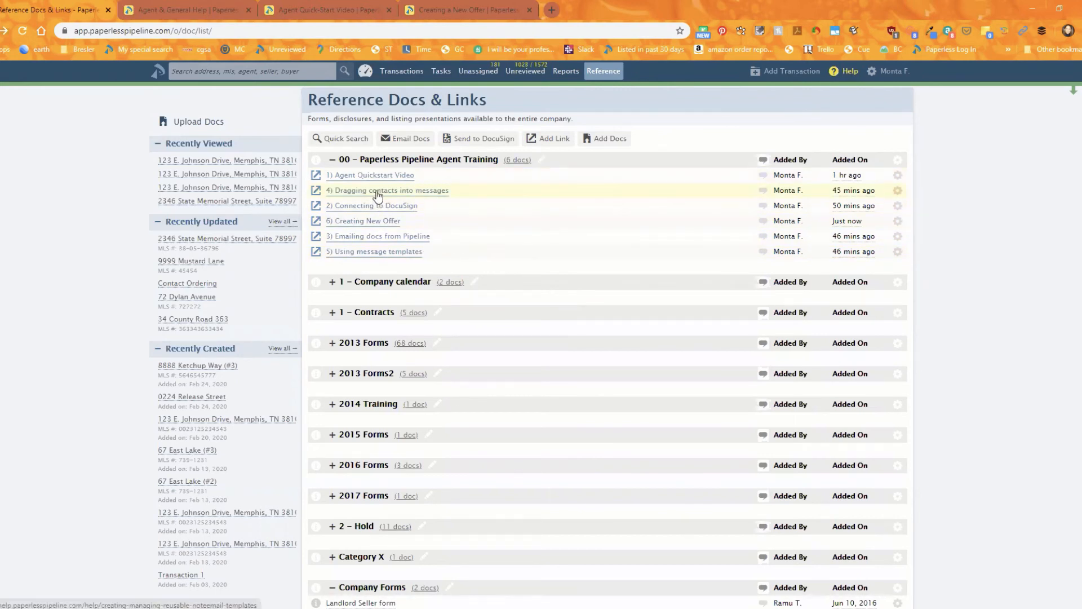
pyautogui.moveTo(377, 195)
pyautogui.mouseDown()
pyautogui.moveTo(373, 262)
pyautogui.moveTo(370, 201)
pyautogui.mouseUp()
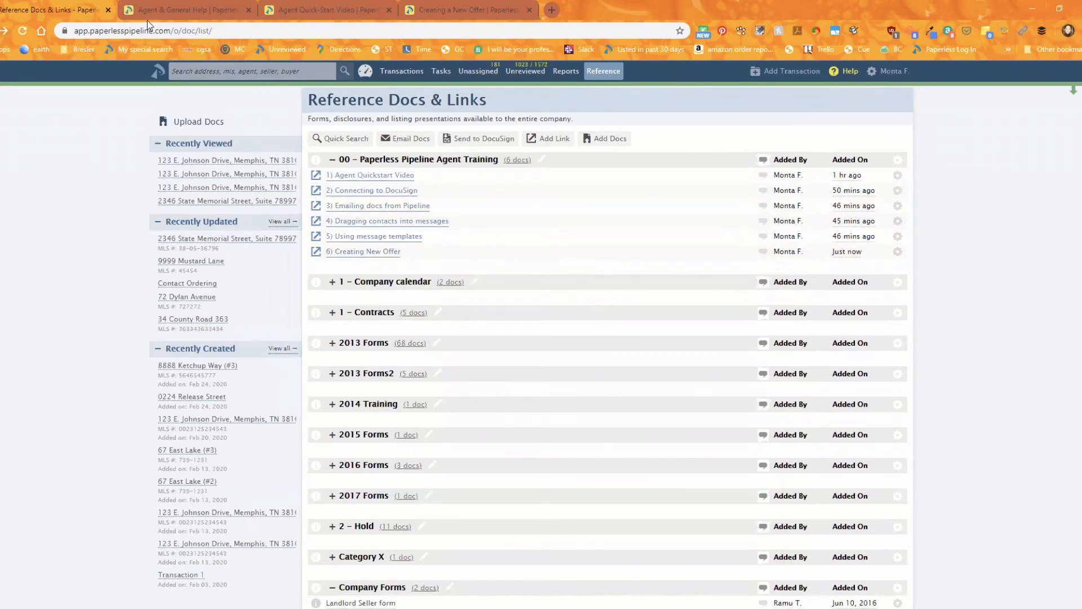
# Open user management in the admin settings and view the Reset Password option for the 1st Avenue office agent with a commission split of 4.
pyautogui.click(171, 10)
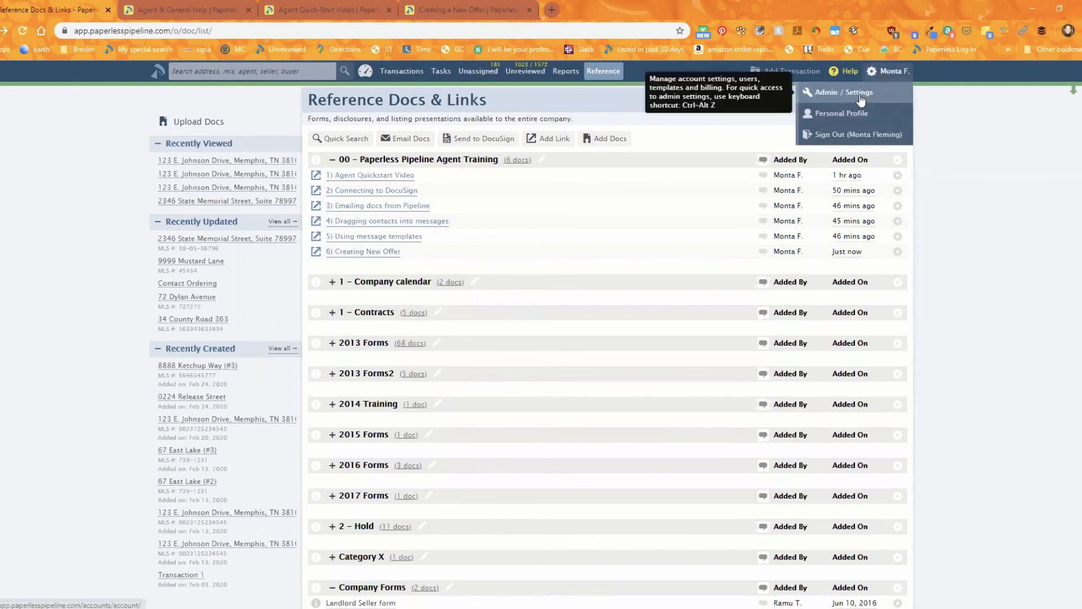
pyautogui.click(858, 93)
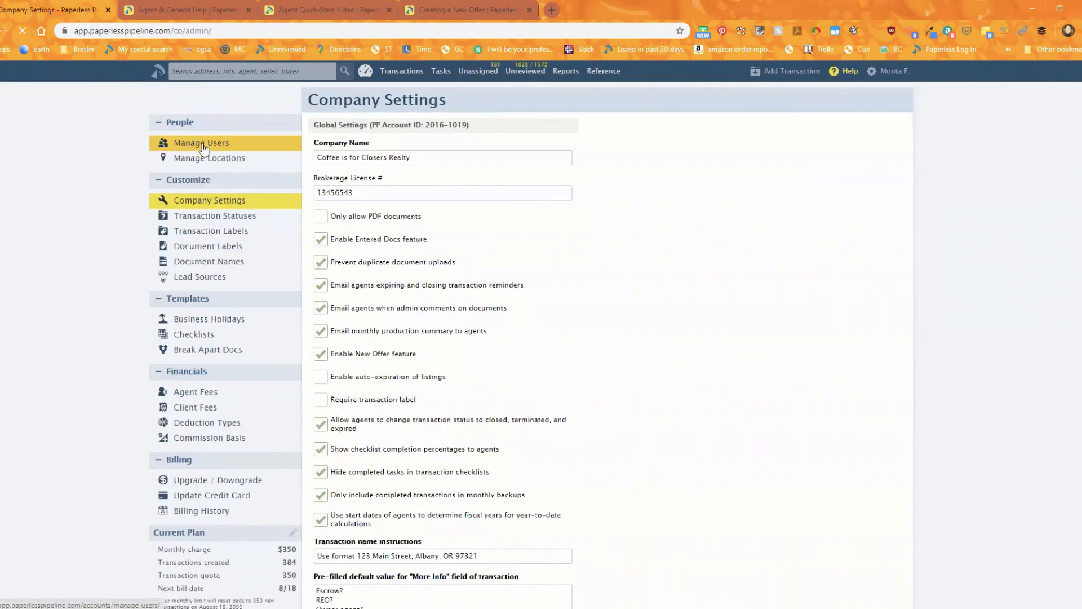
pyautogui.click(228, 144)
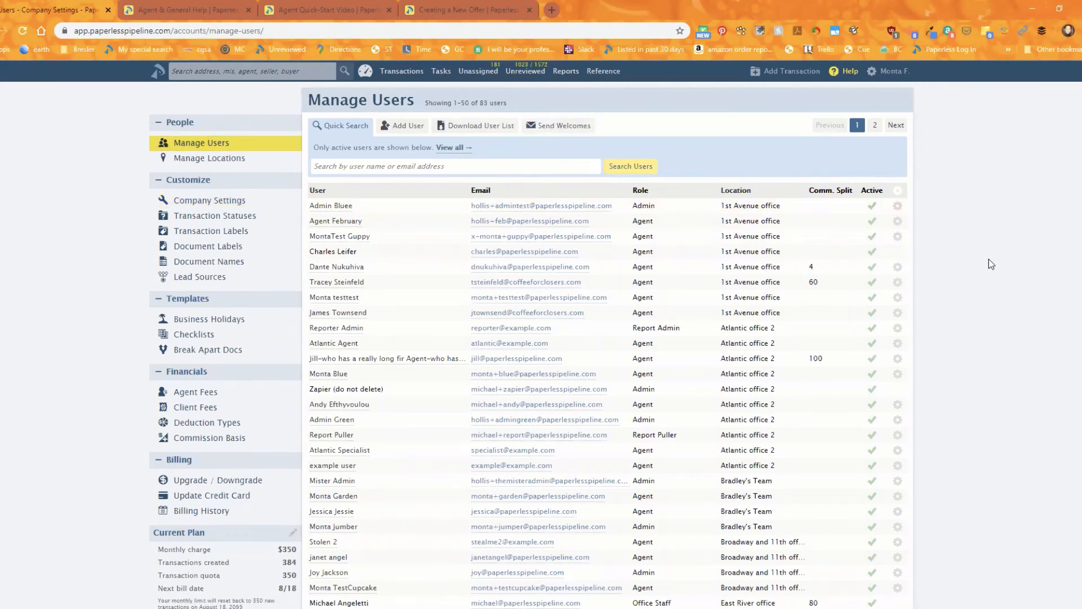
pyautogui.click(897, 267)
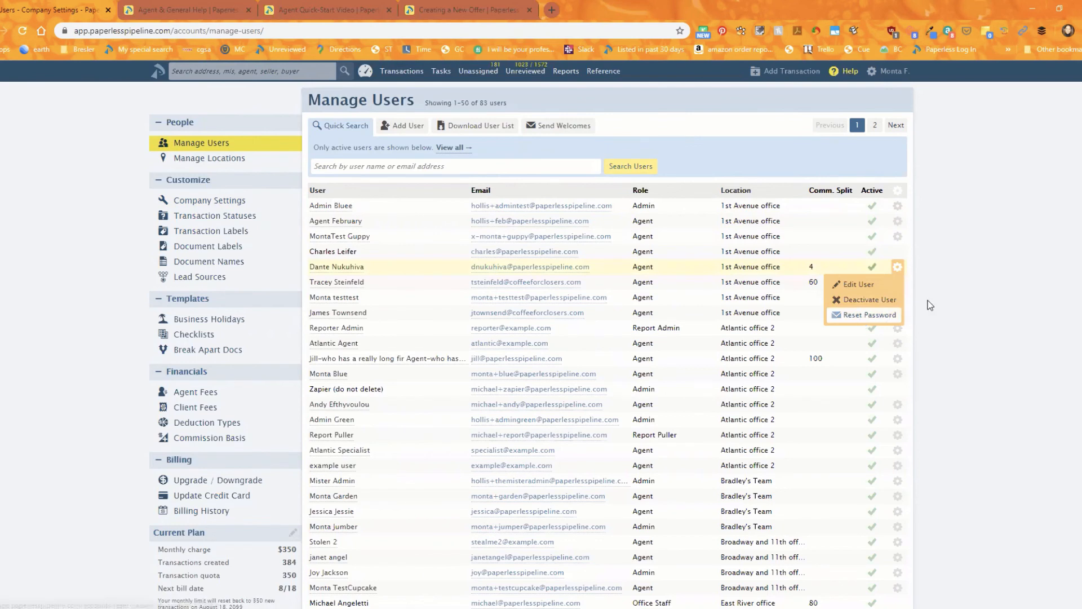
pyautogui.click(866, 315)
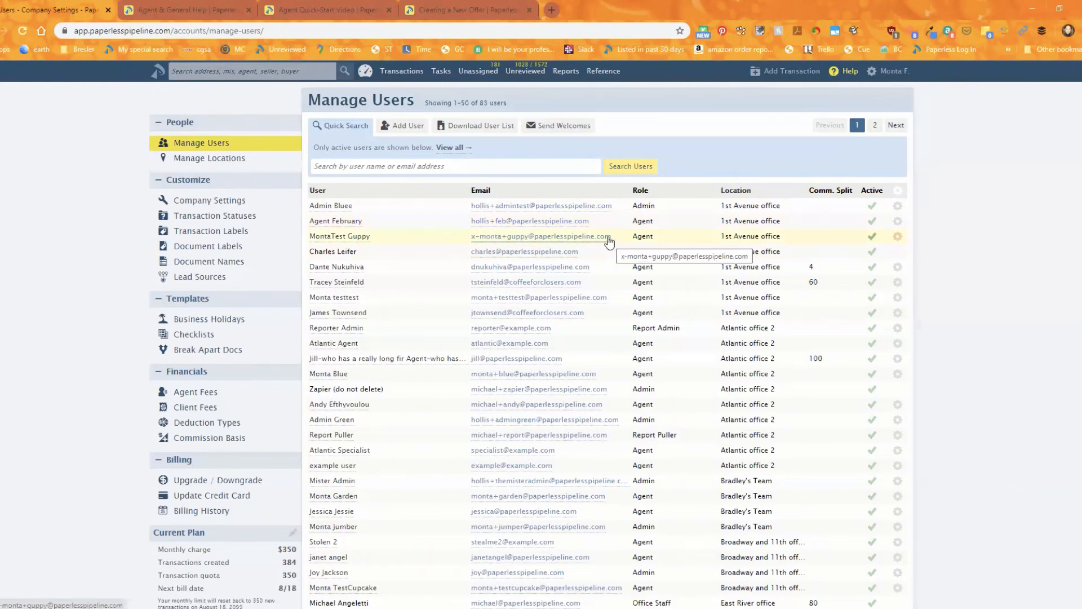
# View the Admin Help topics from the help site's home page, and return to the Manage Users page.
pyautogui.click(170, 11)
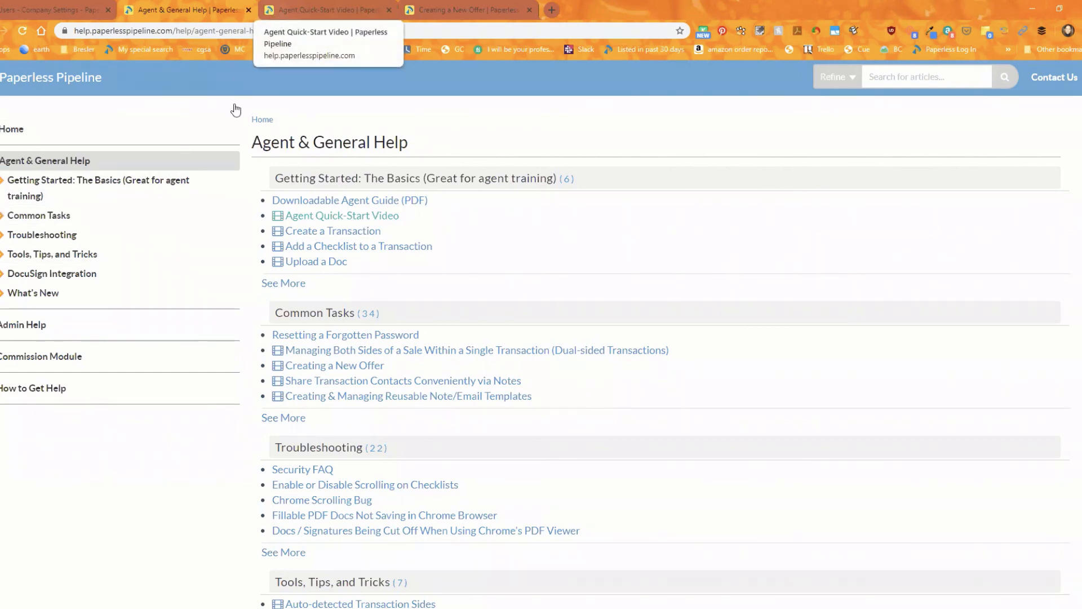
pyautogui.click(32, 77)
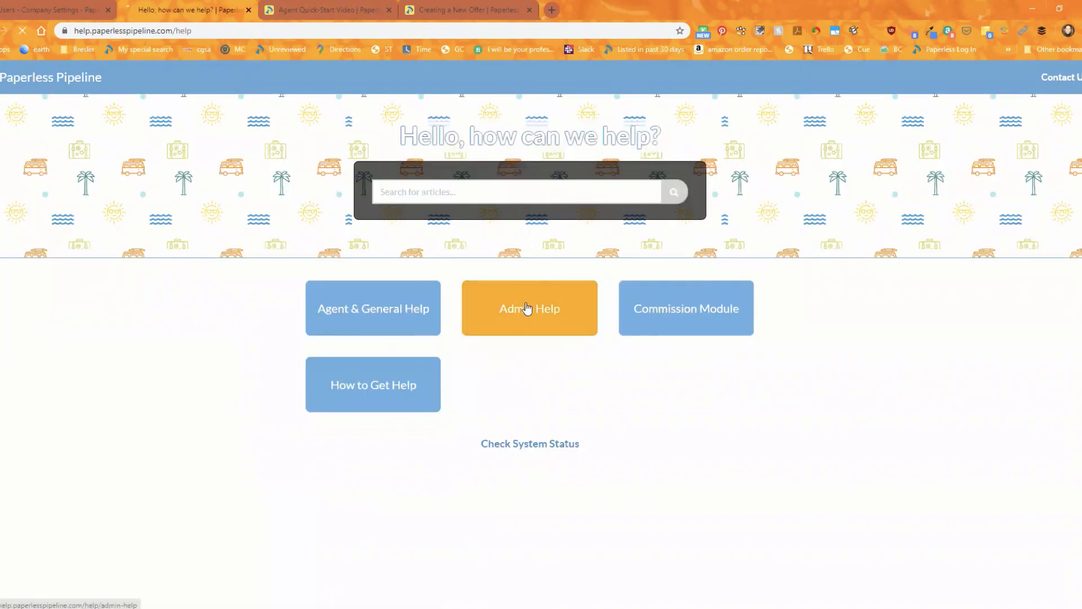
pyautogui.click(525, 313)
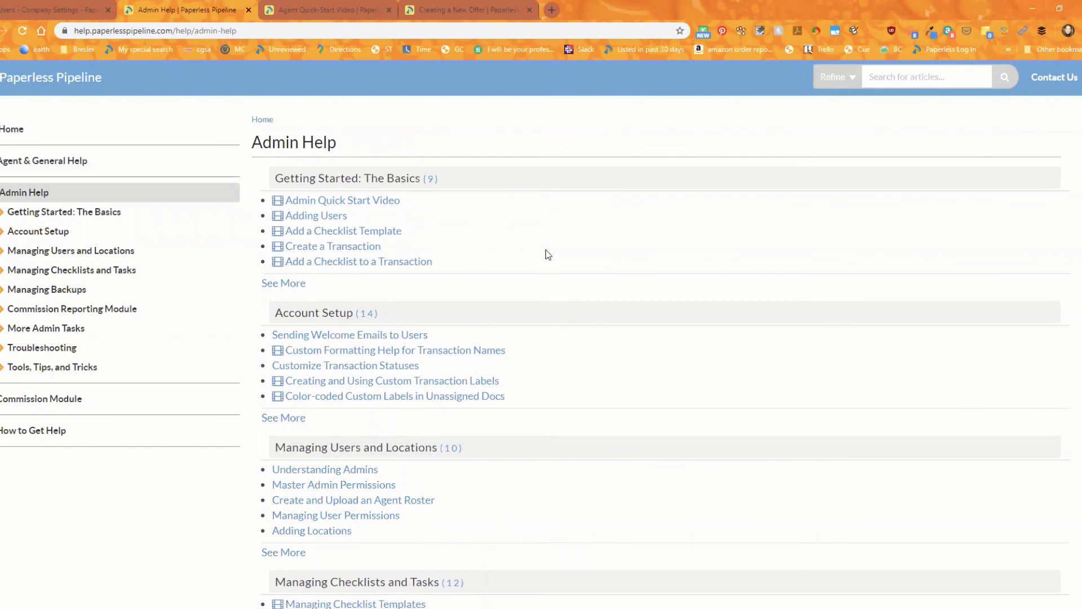
pyautogui.click(26, 13)
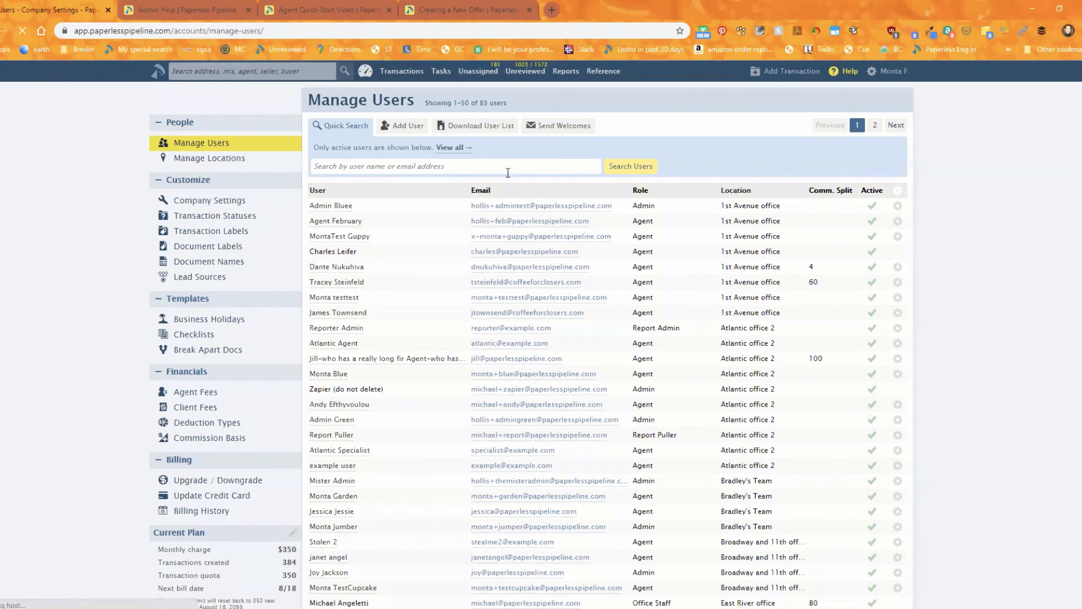